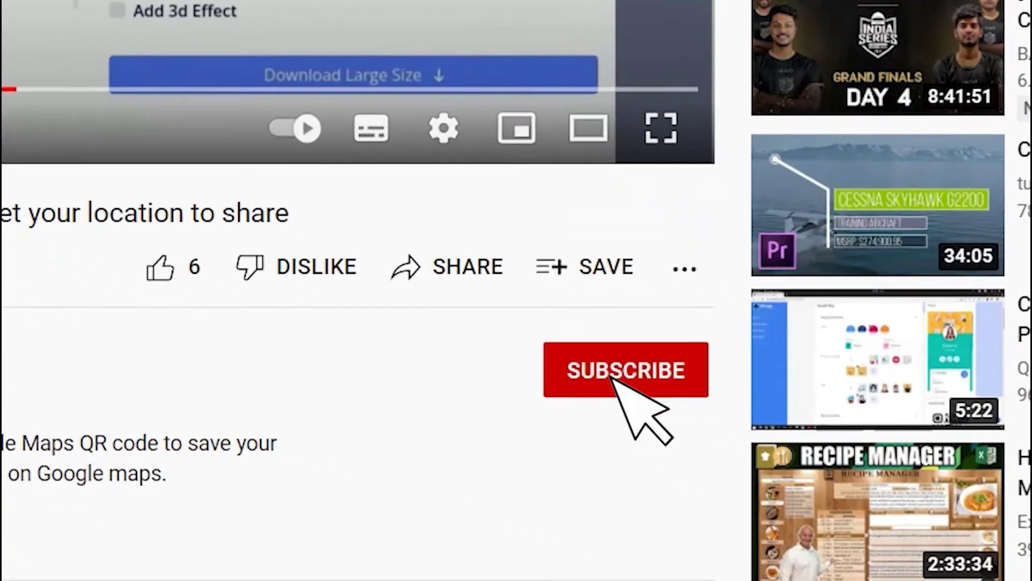
Subscribe to the channel and set its notifications to All.
left_click(814, 497)
left_click(684, 370)
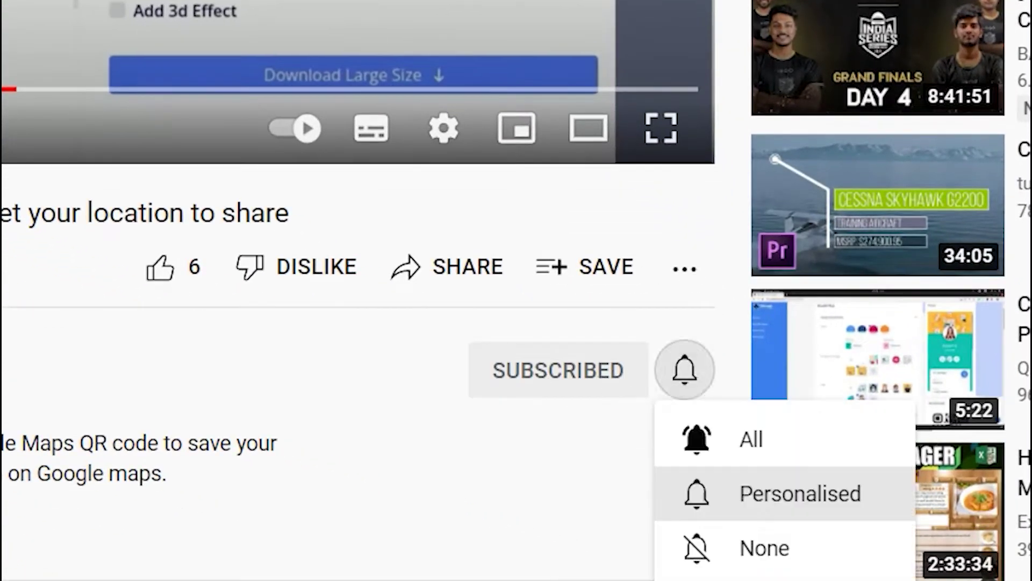
left_click(751, 439)
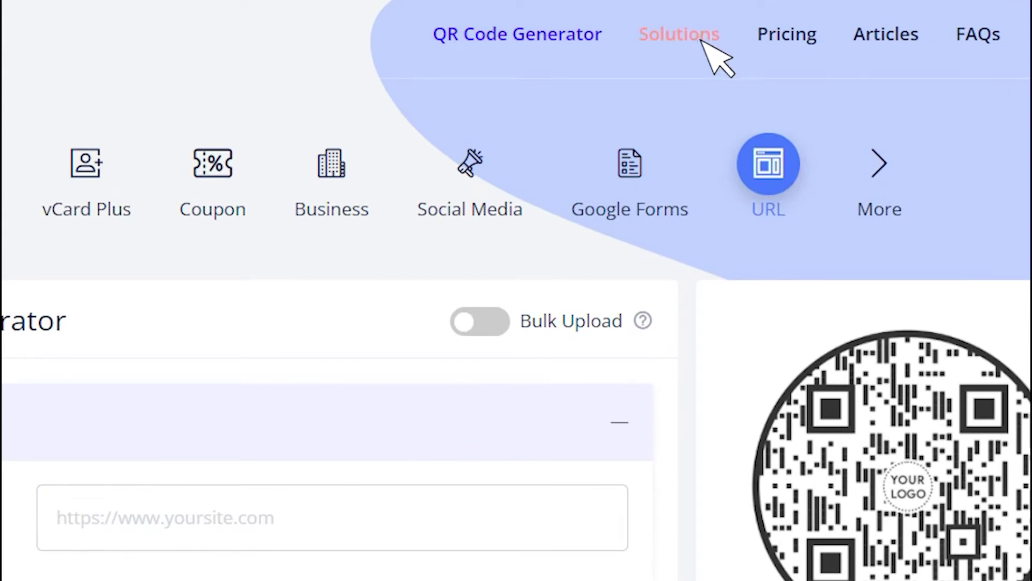
Browse the QR code solutions and open the URL QR code generator.
left_click(679, 35)
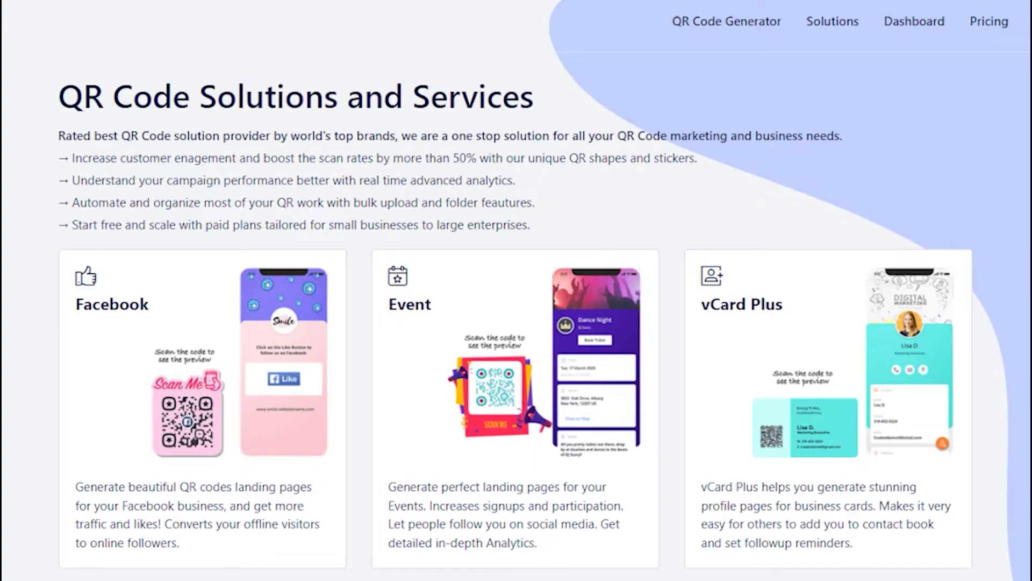
scroll(516, 291, "down", 12)
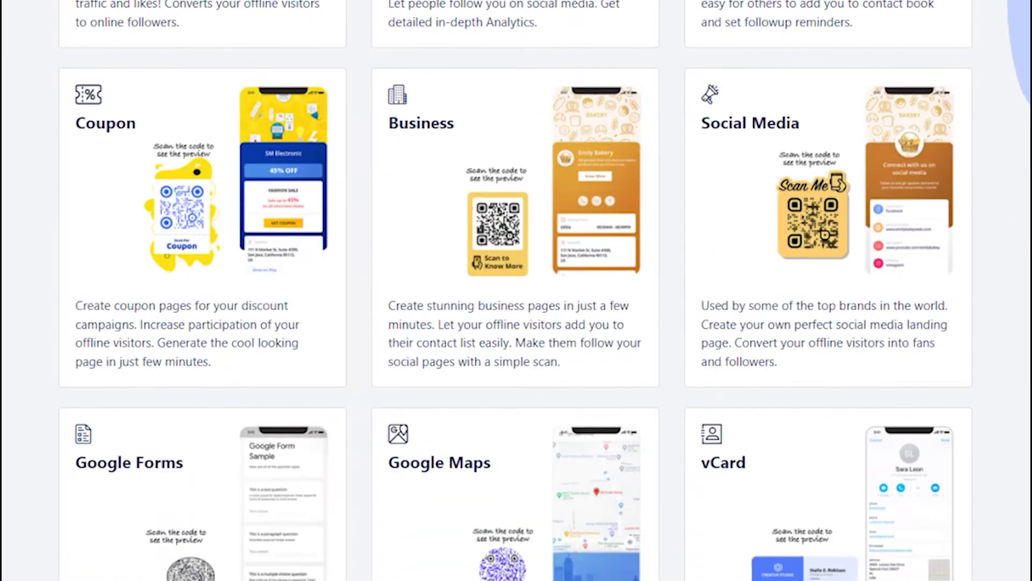
scroll(516, 290, "down", 14)
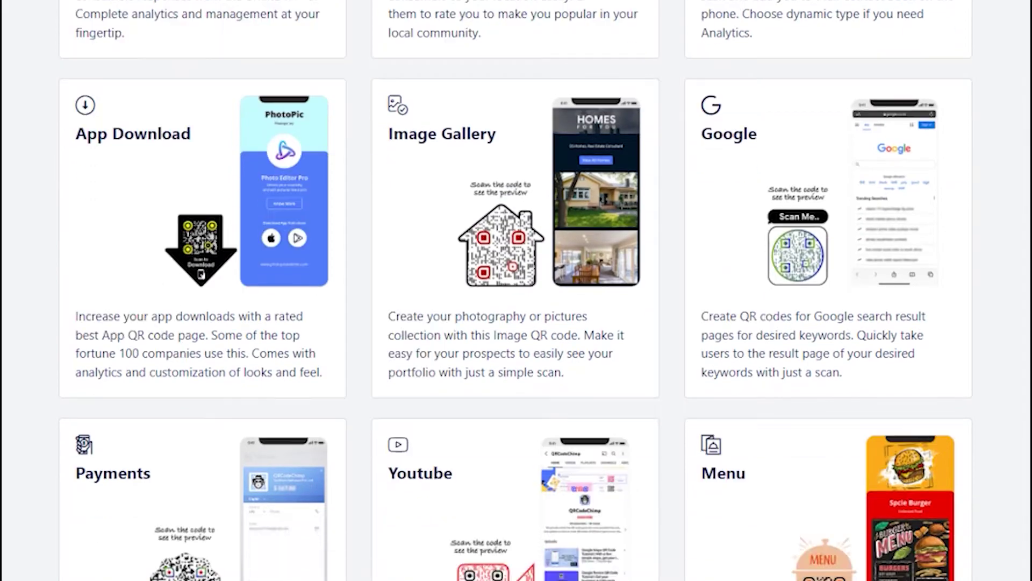
scroll(517, 291, "down", 7)
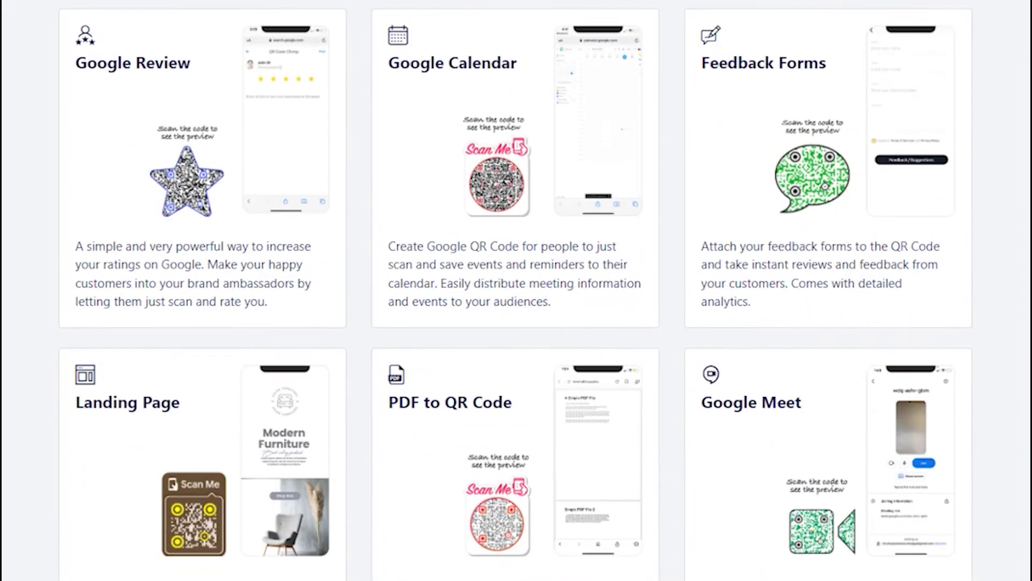
scroll(516, 290, "down", 14)
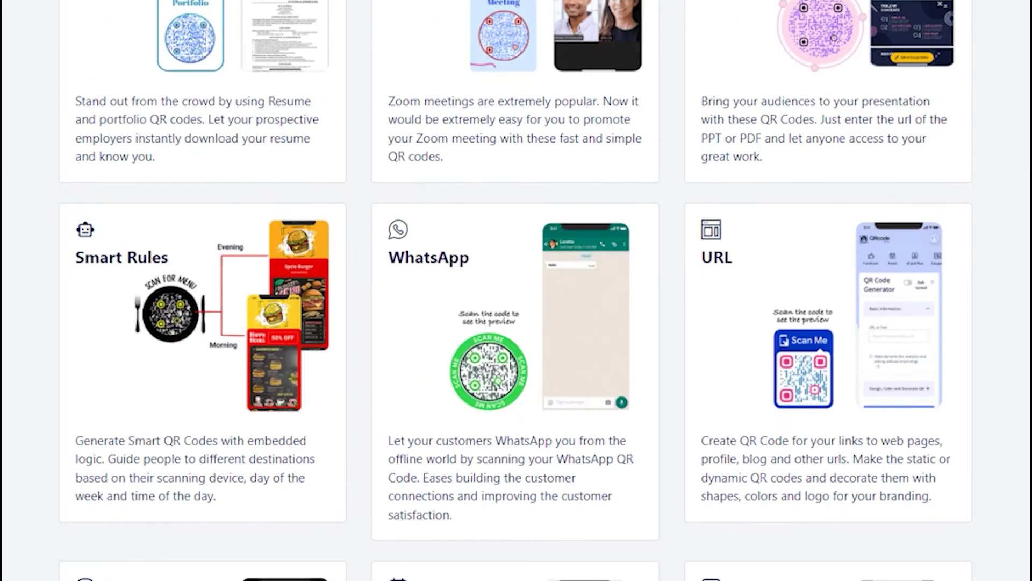
left_click(758, 348)
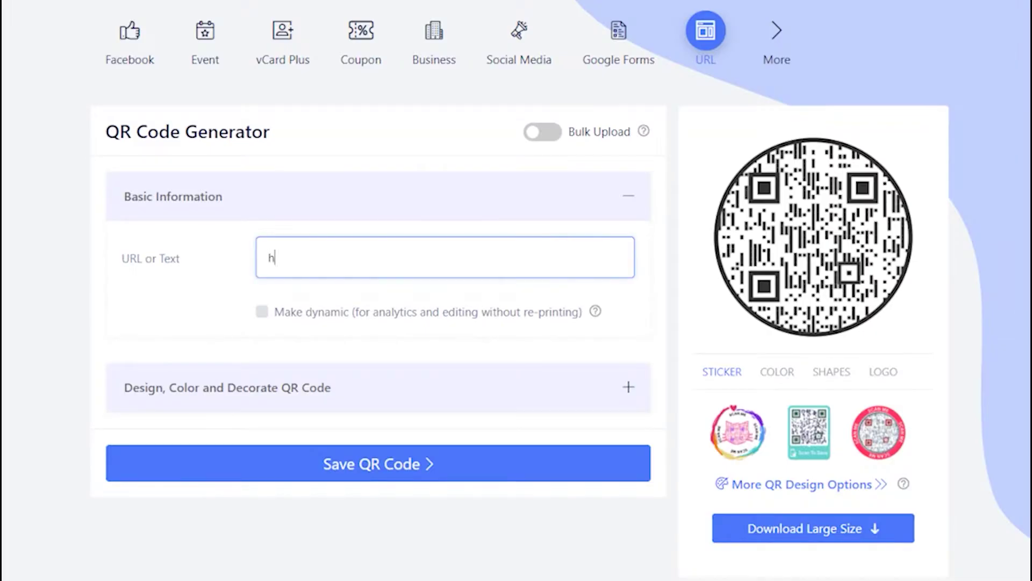
type("://www.qrcodechimp.com")
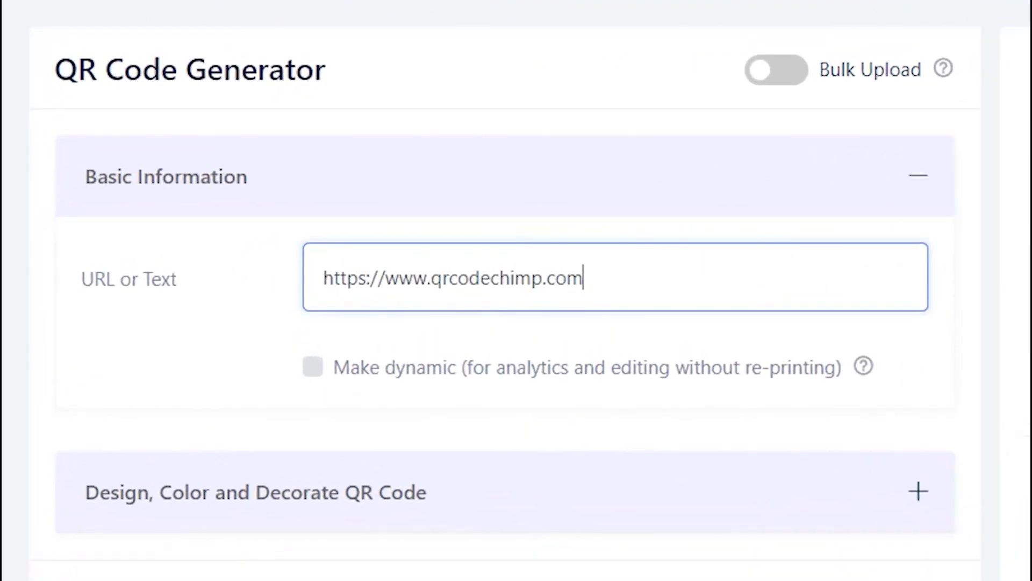
left_click(278, 329)
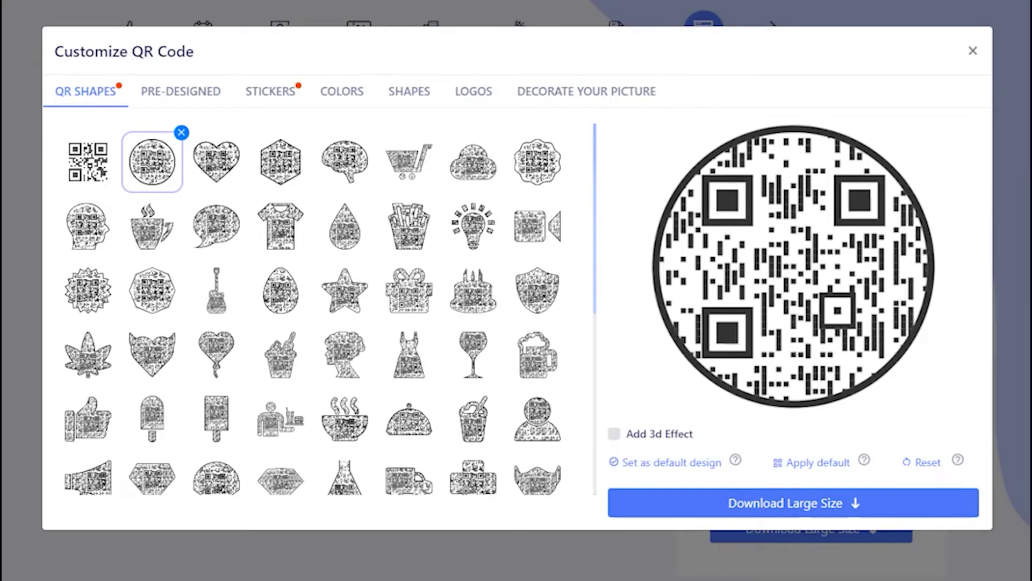
Try the wavy badge QR shape and the brown gradient pre-designed style, returning to the plain black circle.
left_click(545, 147)
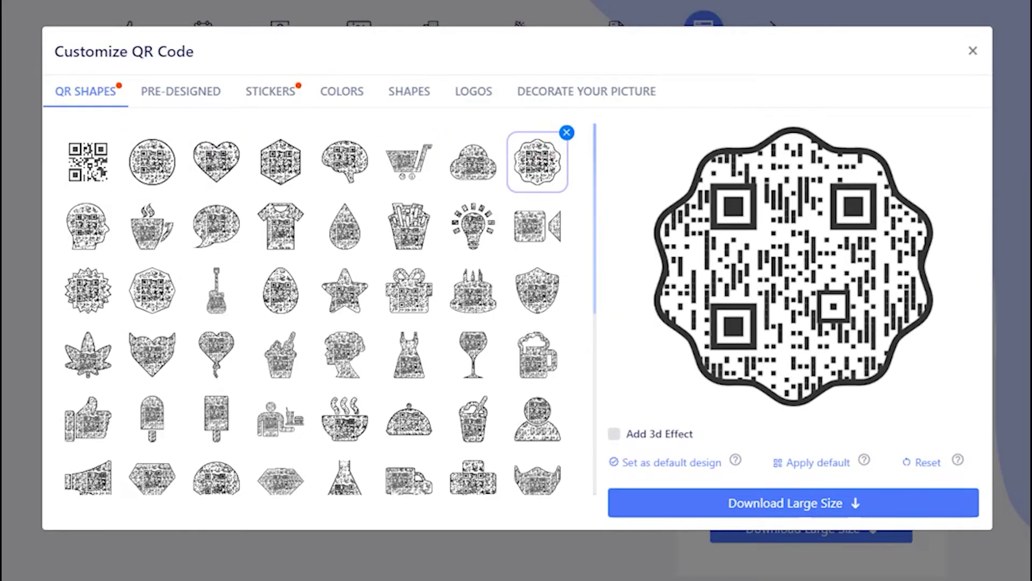
left_click(152, 164)
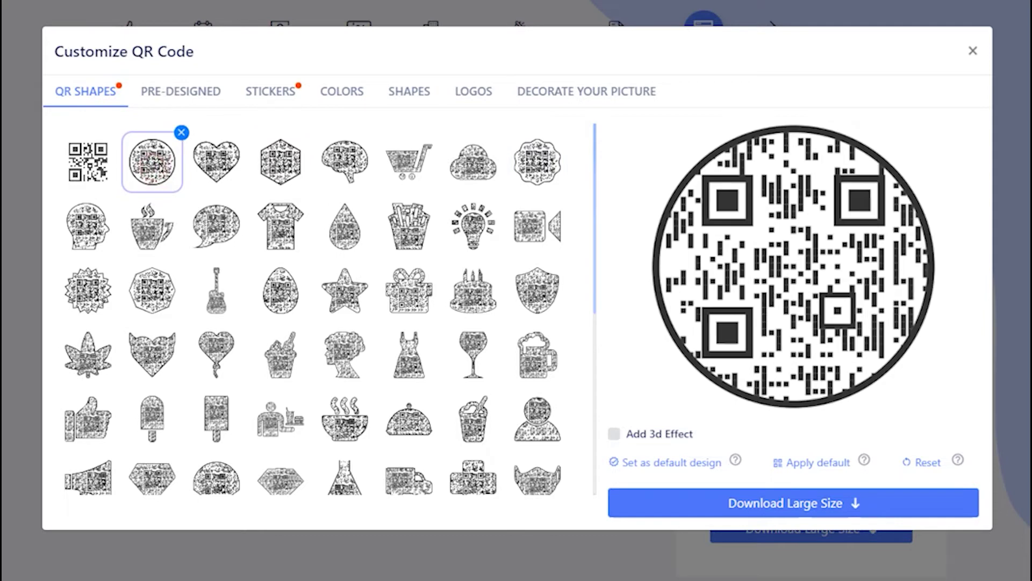
left_click(180, 90)
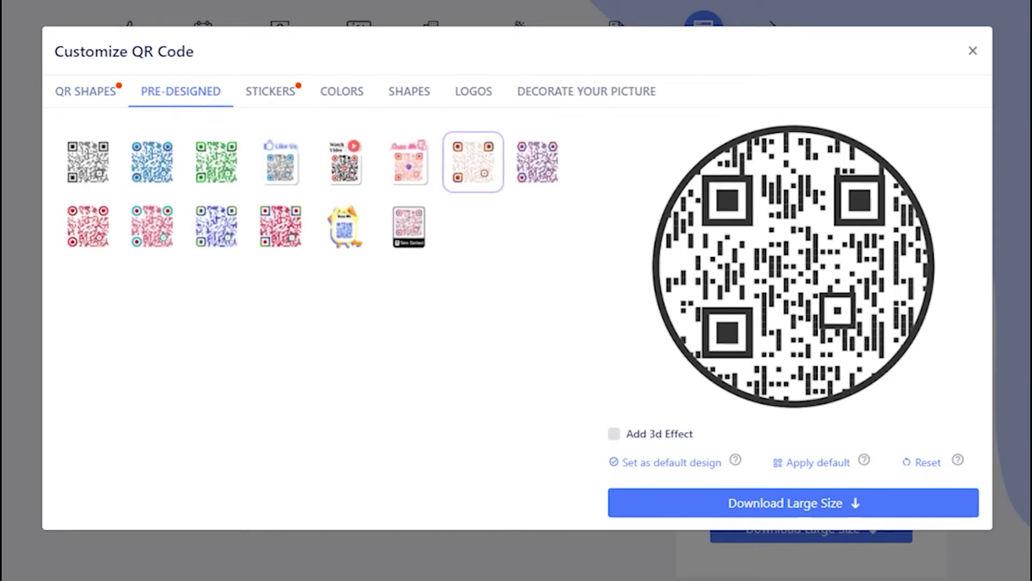
left_click(491, 150)
left_click(502, 132)
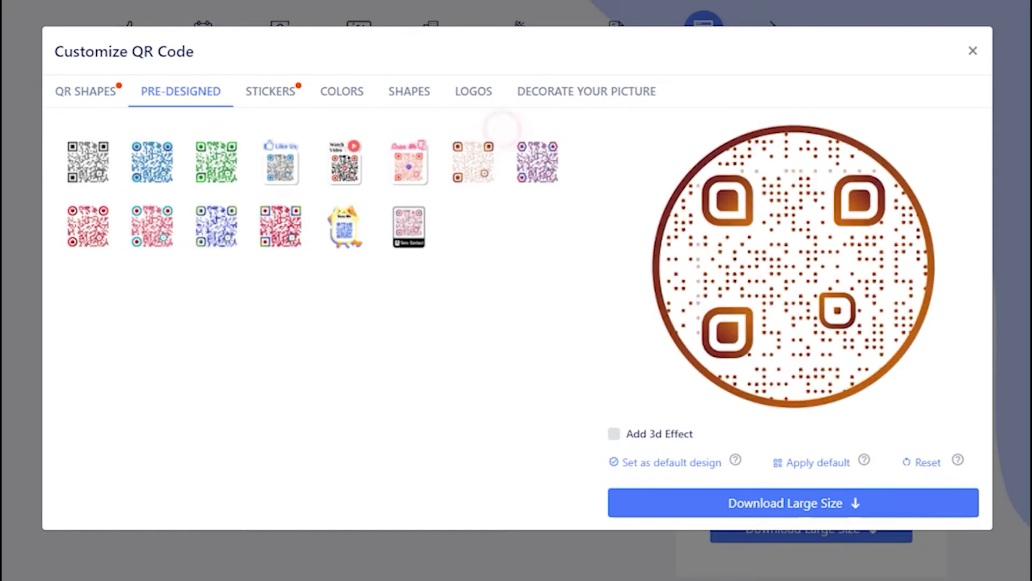
Try several stickers and apply the one with a black "Scan Me.." speech bubble above a rounded square frame.
left_click(271, 91)
left_click(408, 226)
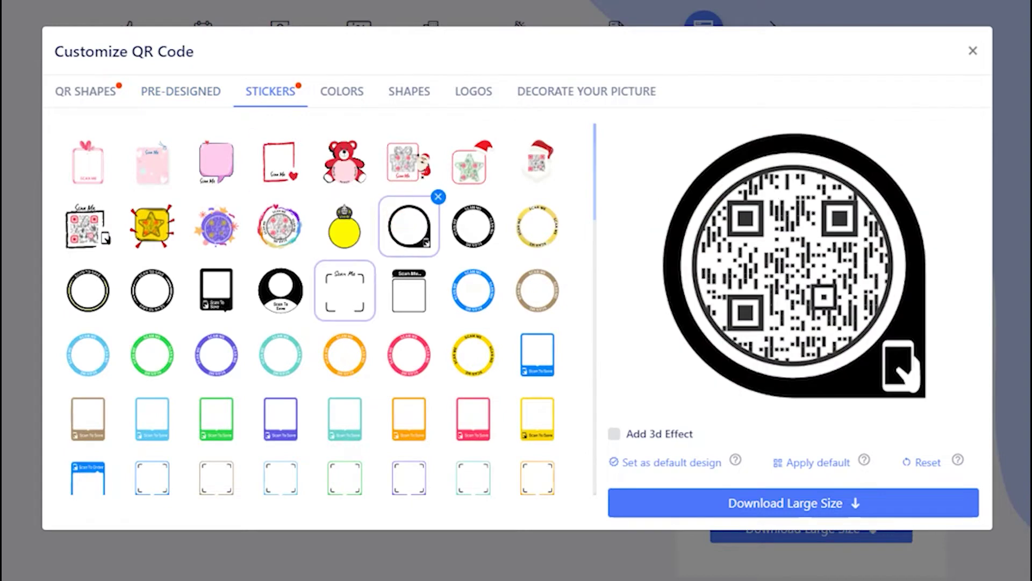
left_click(281, 290)
left_click(340, 302)
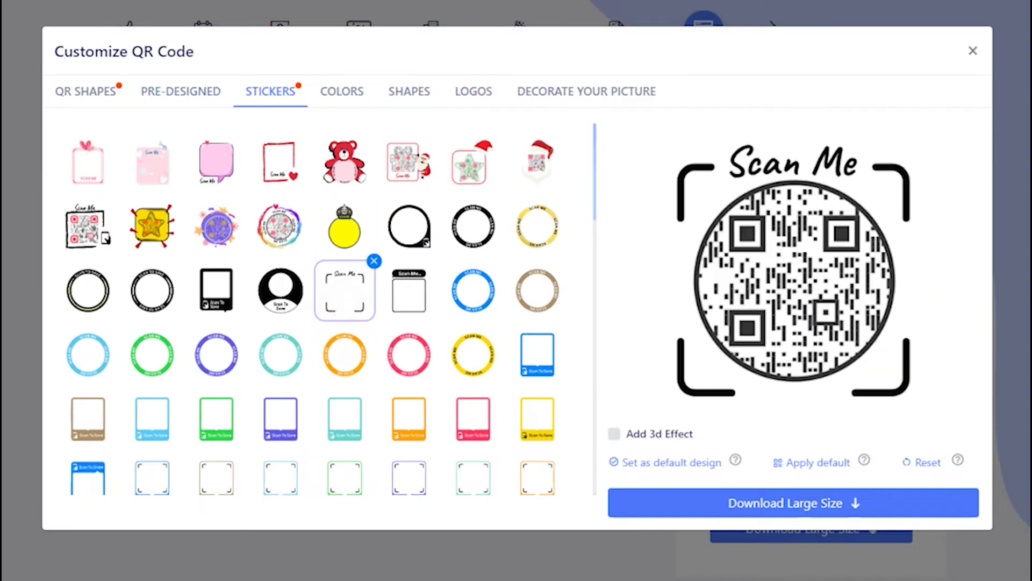
scroll(330, 309, "down", 10)
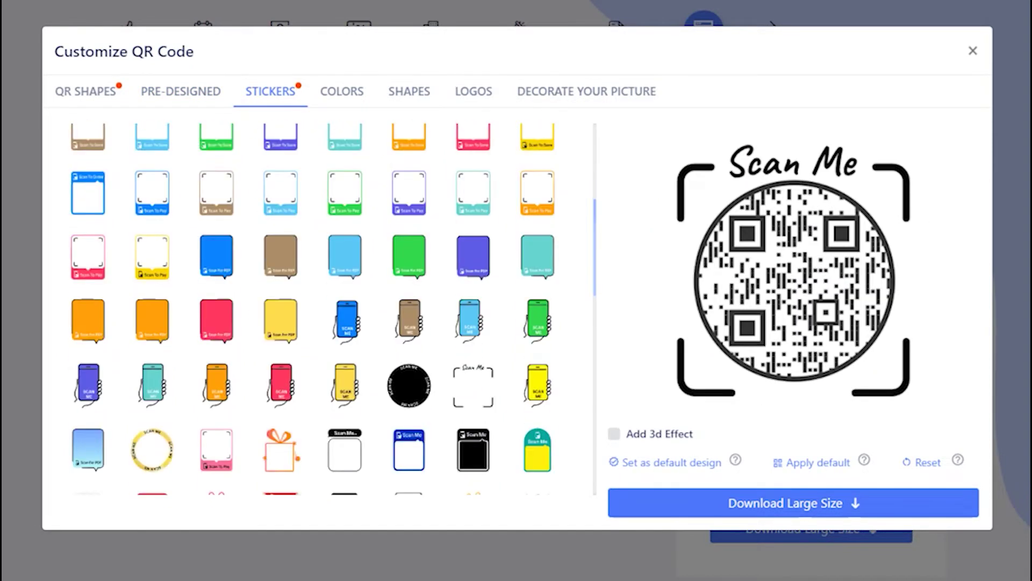
scroll(331, 309, "down", 2)
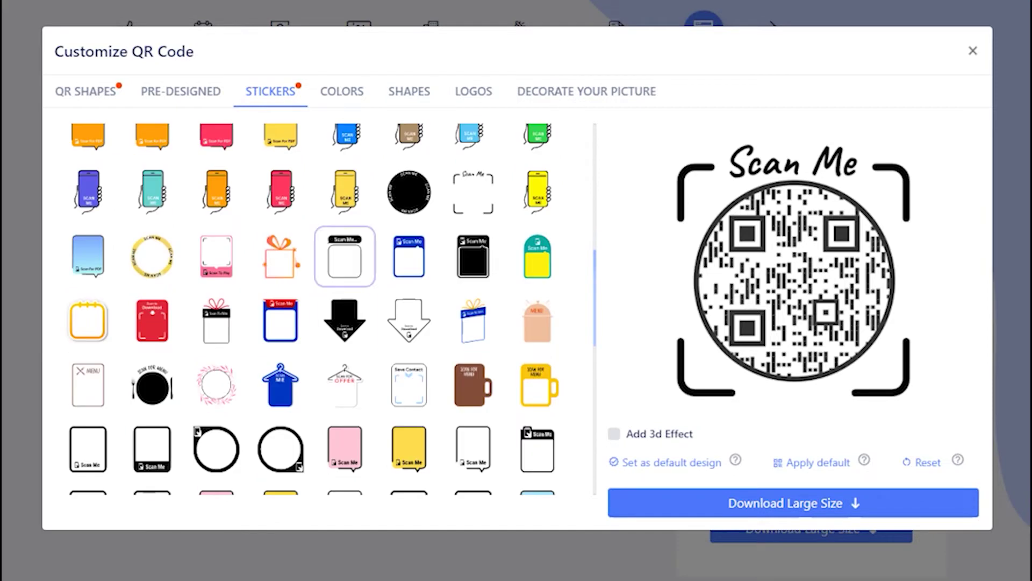
left_click(326, 255)
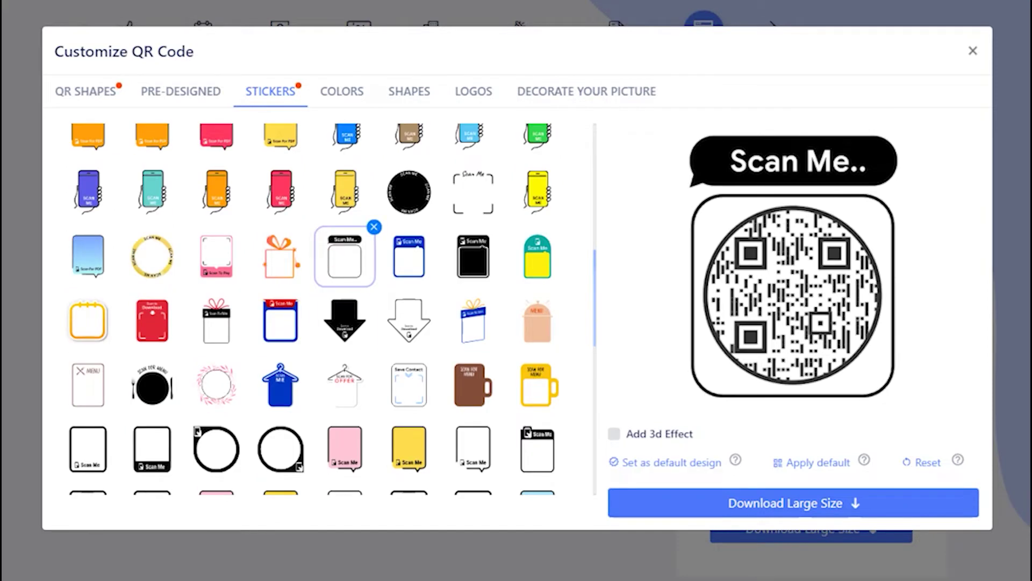
Set the QR code's single foreground color to #4d77fa.
left_click(342, 91)
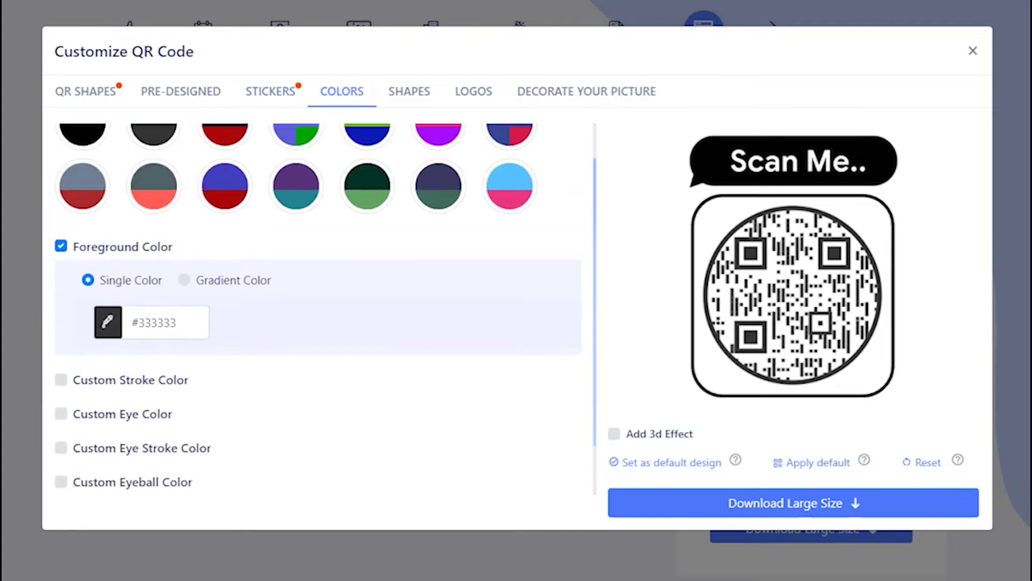
scroll(318, 308, "up", 1)
triple_click(184, 371)
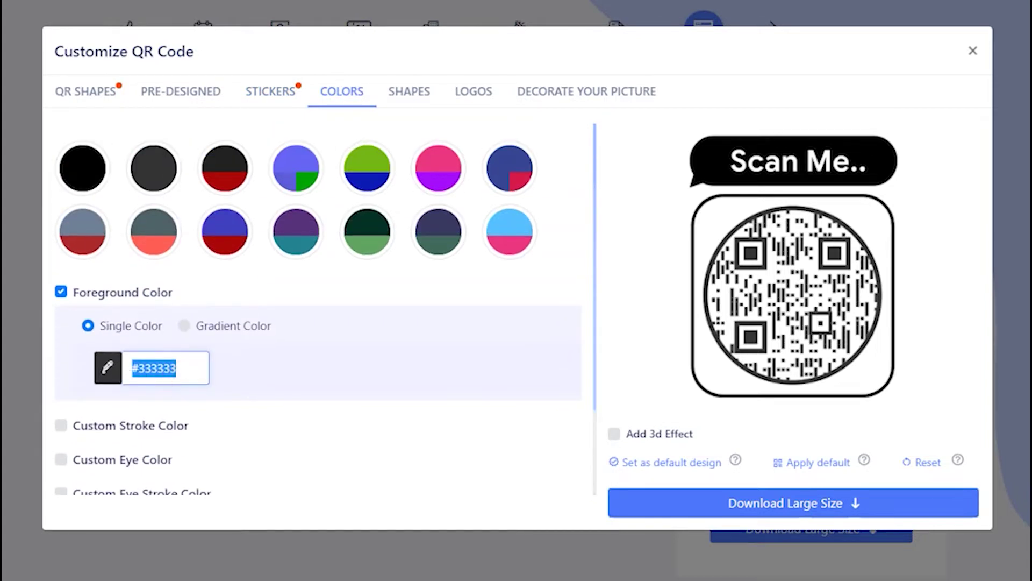
type("#4d77fa")
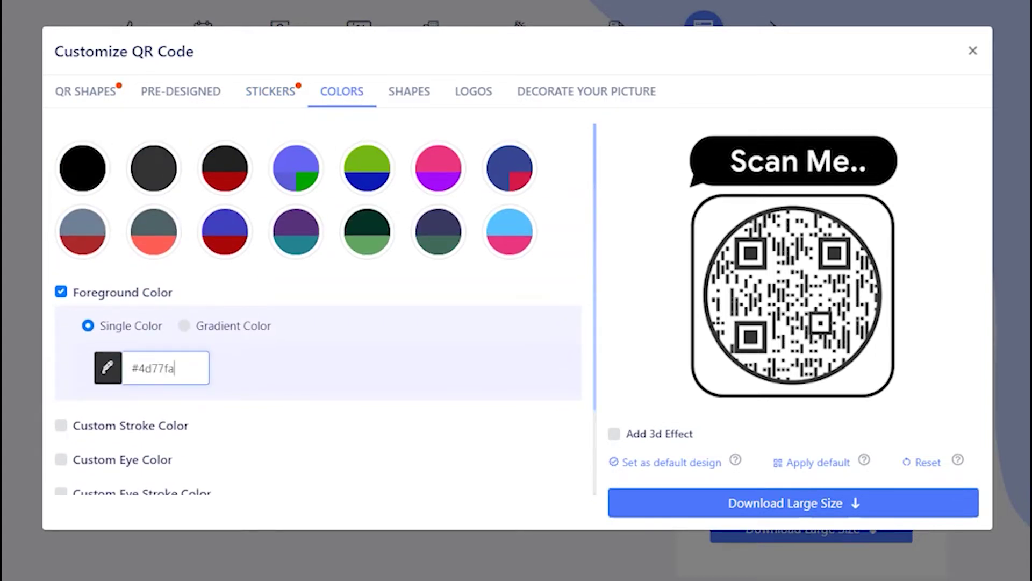
Enable the custom eye color option for the QR code.
scroll(61, 350, "down", 2)
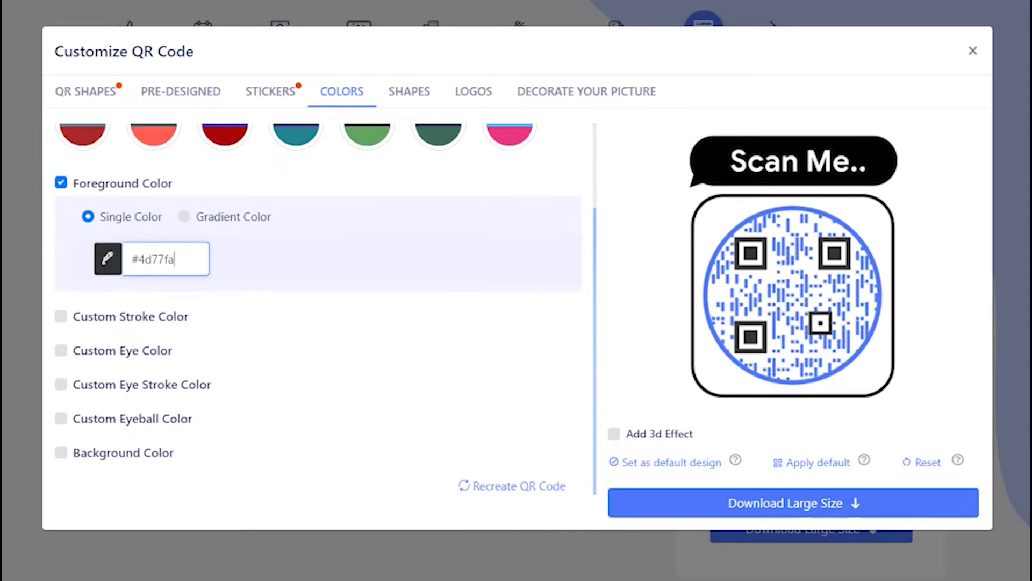
left_click(61, 350)
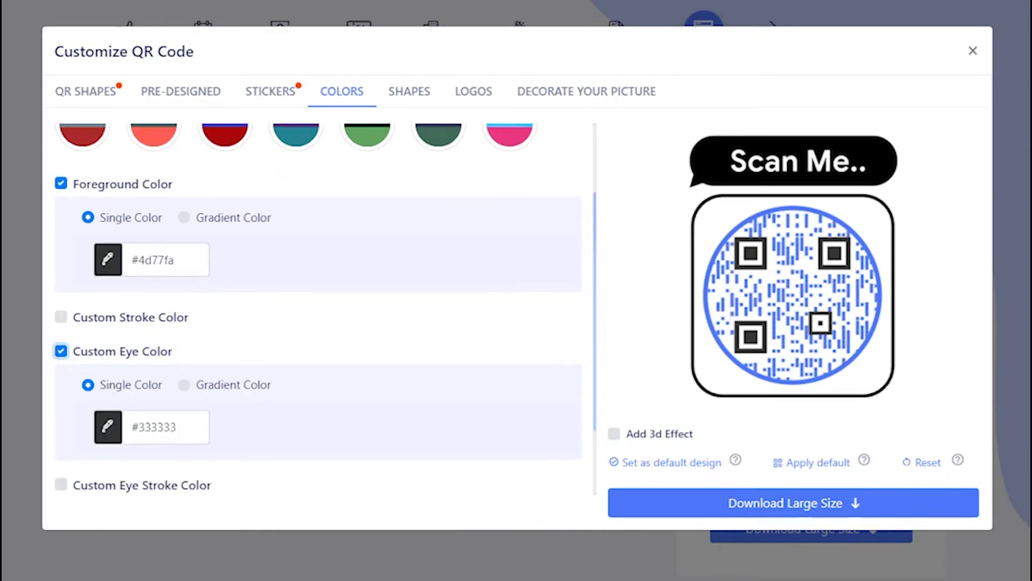
scroll(317, 309, "up", 2)
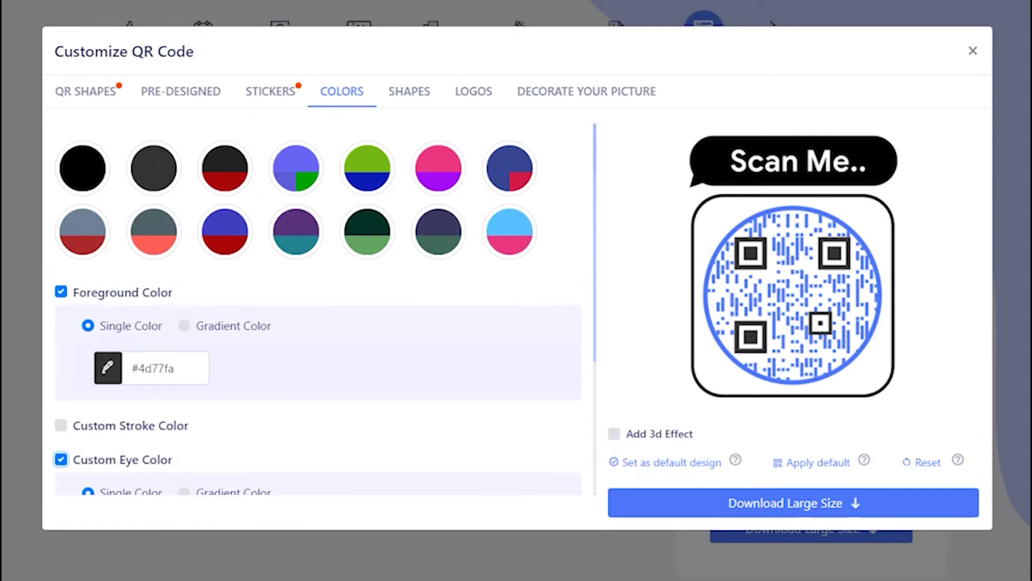
Give the QR code's eyes the leaf-shaped frame with two rounded corners and a solid circular eyeball.
left_click(409, 91)
left_click(285, 355)
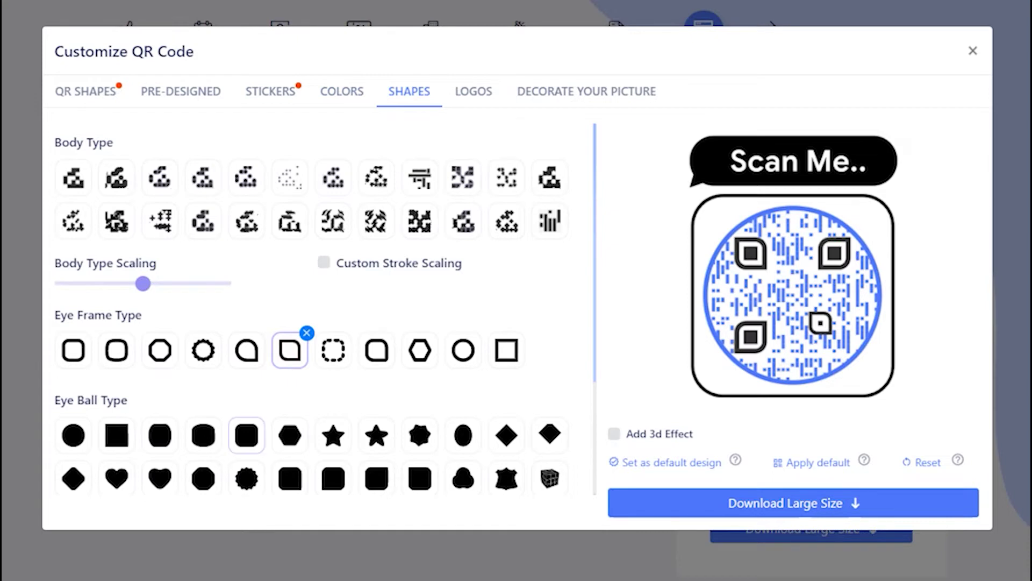
left_click(73, 434)
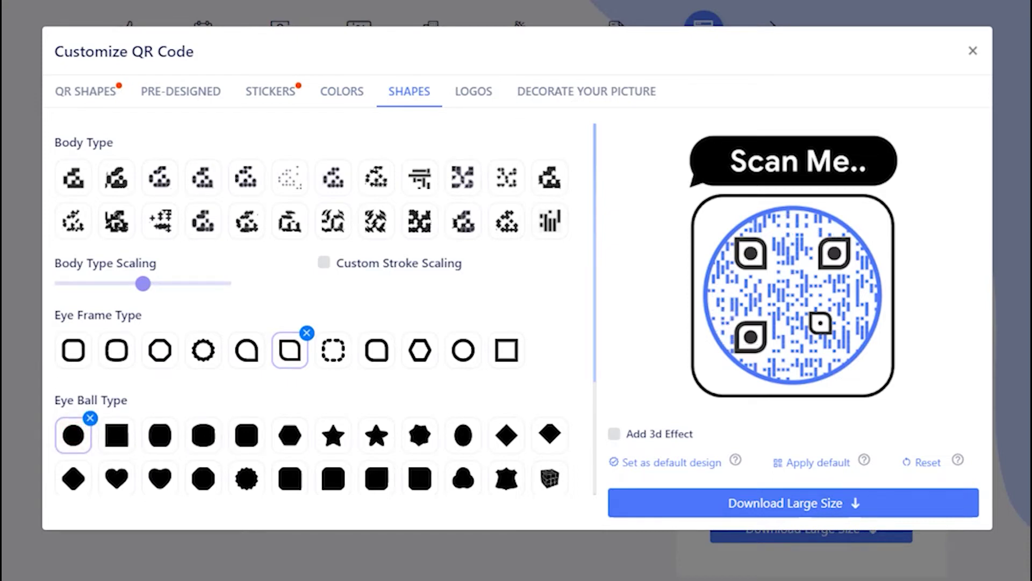
Apply the vertical-bar body type to the QR code and reduce its body scaling slightly.
left_click(549, 220)
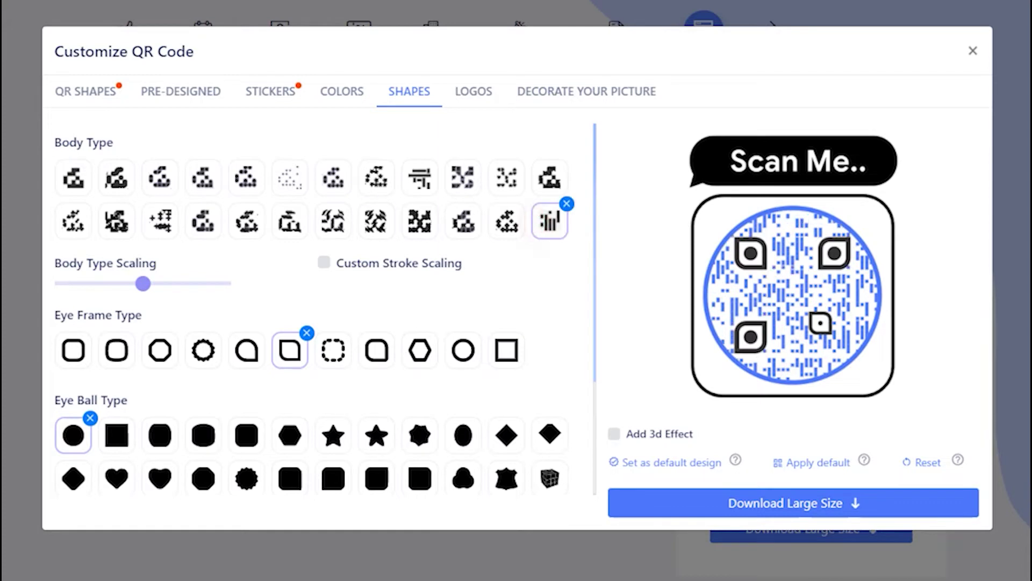
left_click_drag(142, 283, 122, 283)
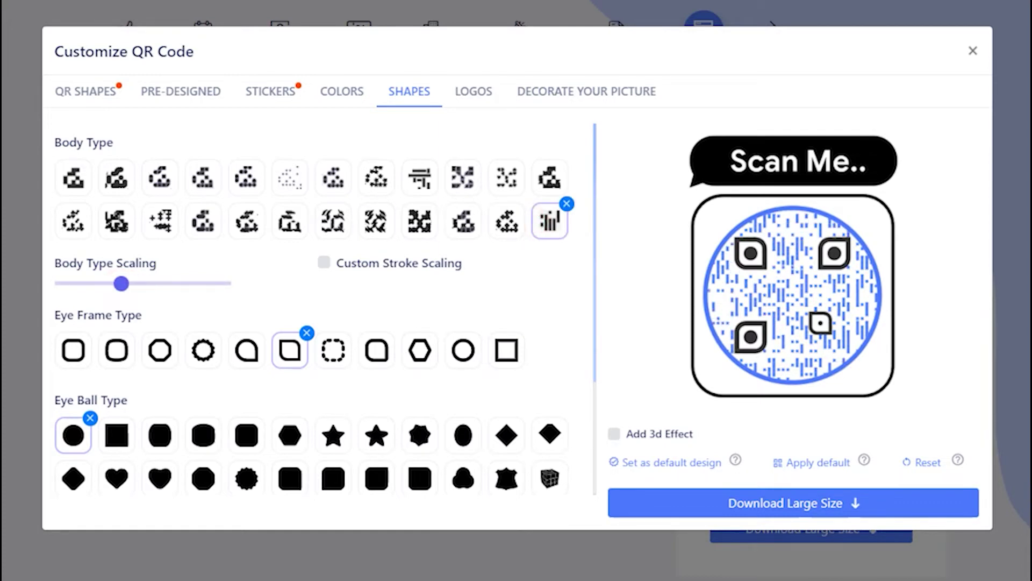
Add the image qrcode-chimp-a4-01-01.jpg as the QR code's own logo.
left_click(473, 91)
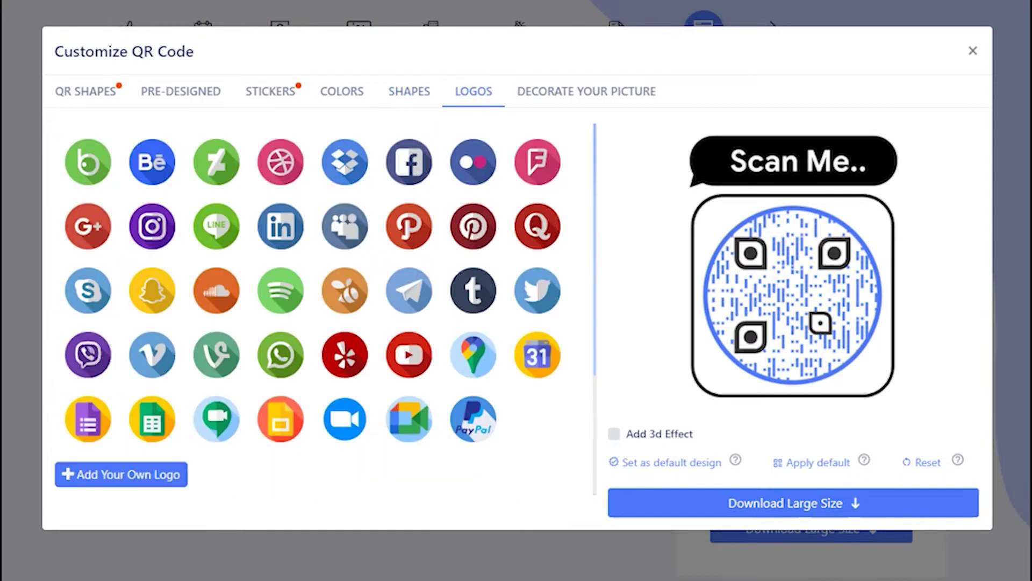
left_click(162, 474)
left_click(442, 237)
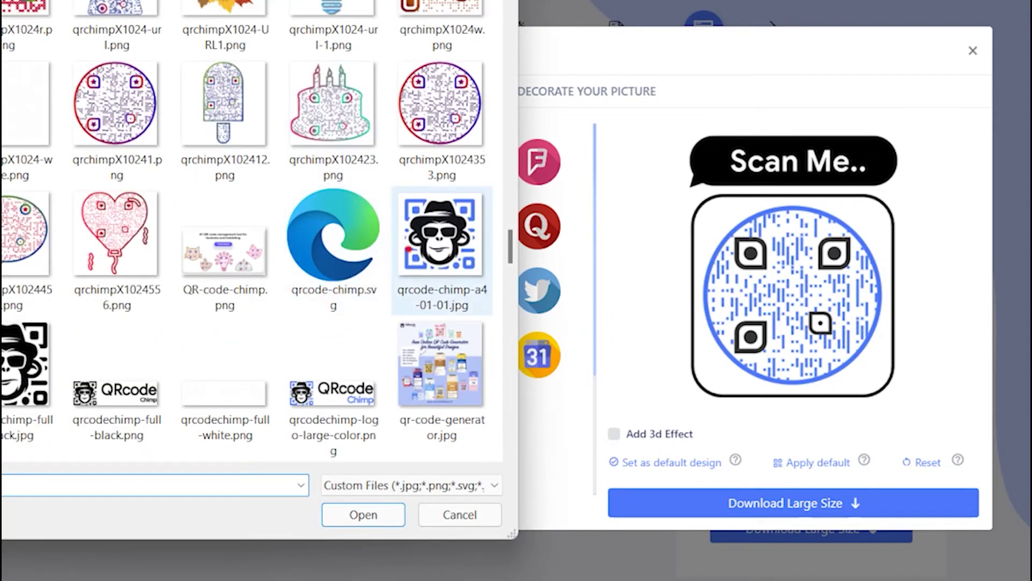
left_click(392, 514)
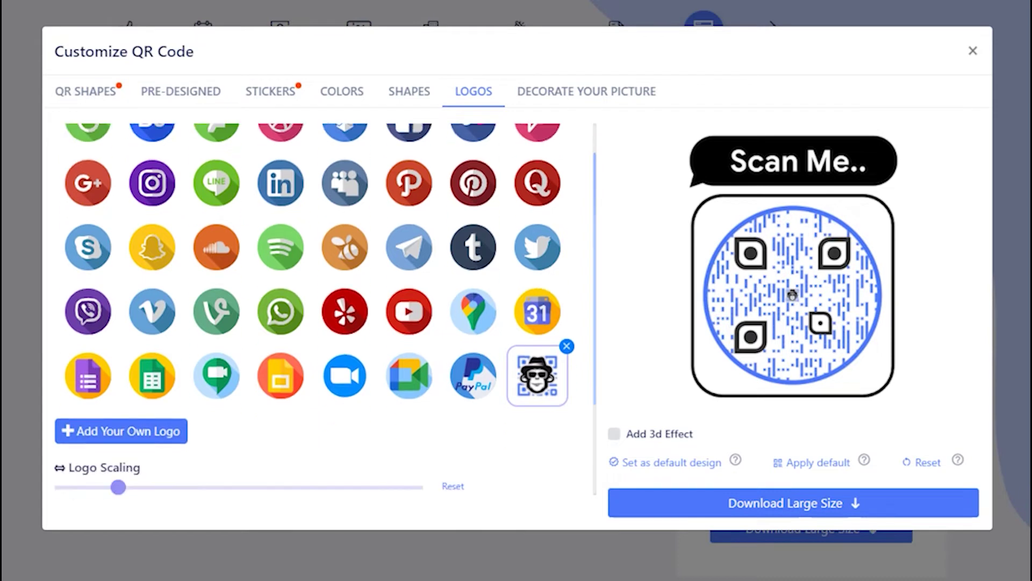
Enlarge the logo and its background, and shift the logo horizontally to the left of the QR code's centre.
left_click_drag(118, 433, 192, 434)
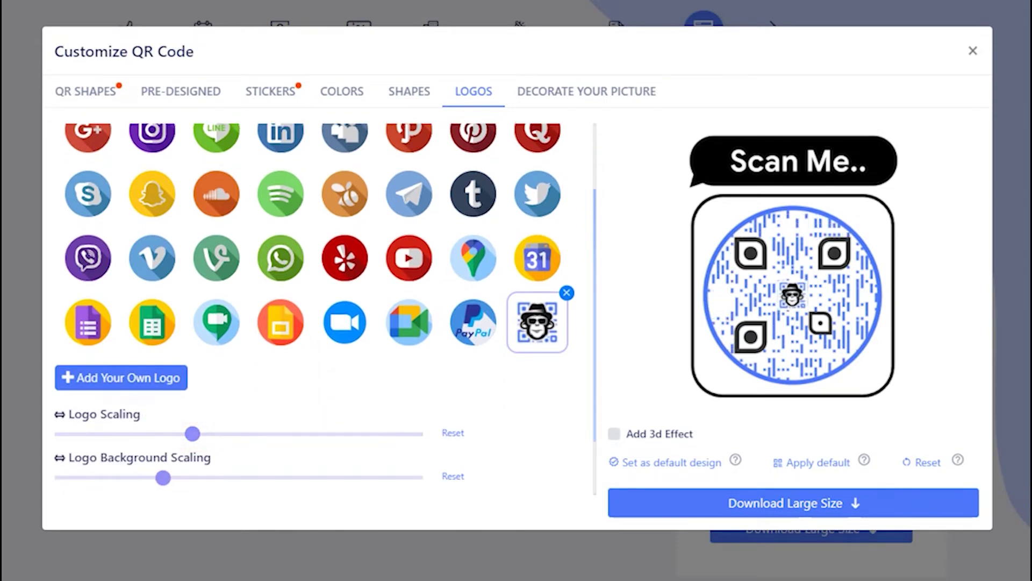
scroll(312, 323, "down", 1)
left_click_drag(163, 399, 214, 399)
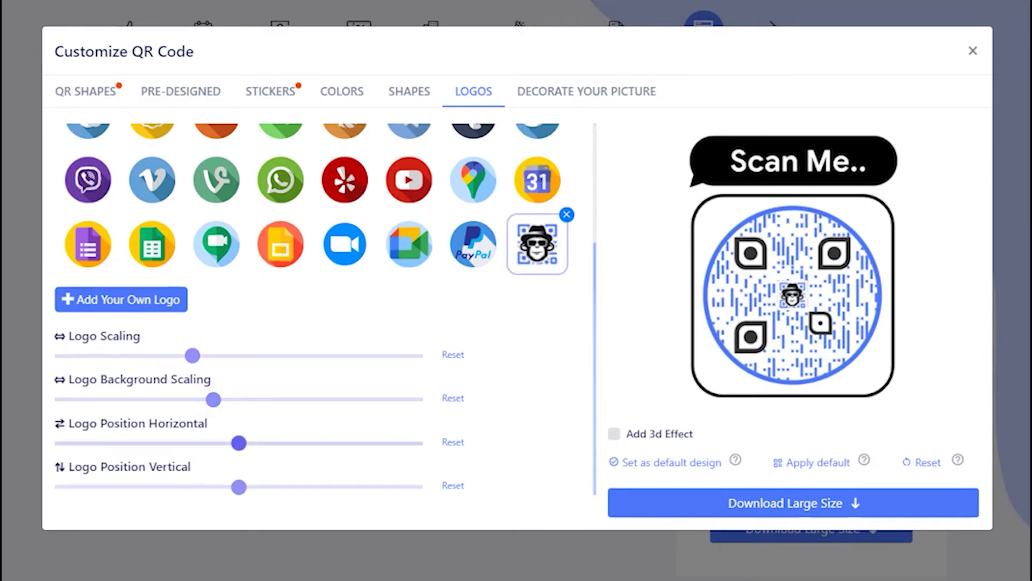
left_click(204, 443)
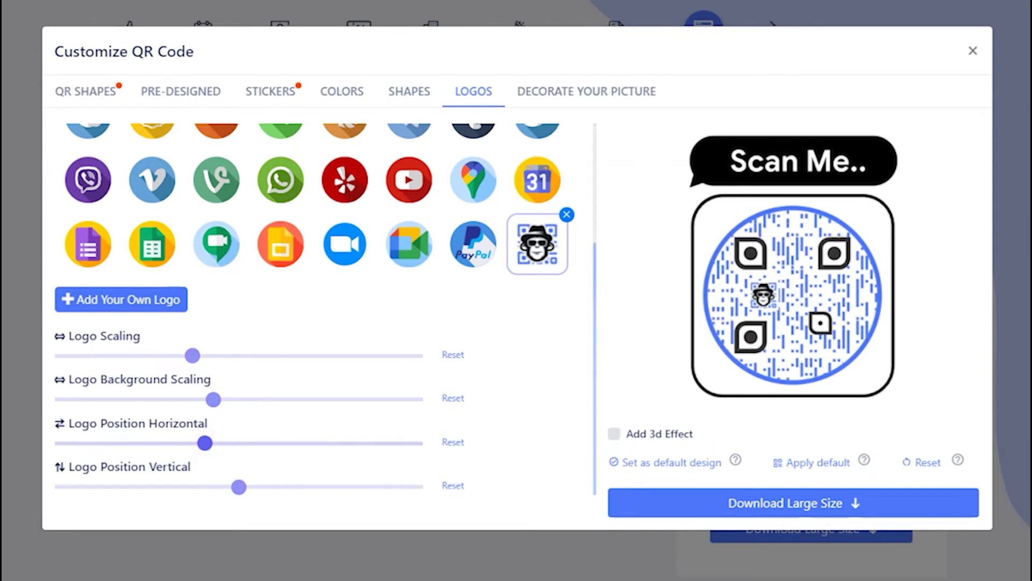
Return the logo to the QR code's horizontal centre and lower its vertical position slightly.
left_click(169, 443)
left_click_drag(170, 443, 239, 443)
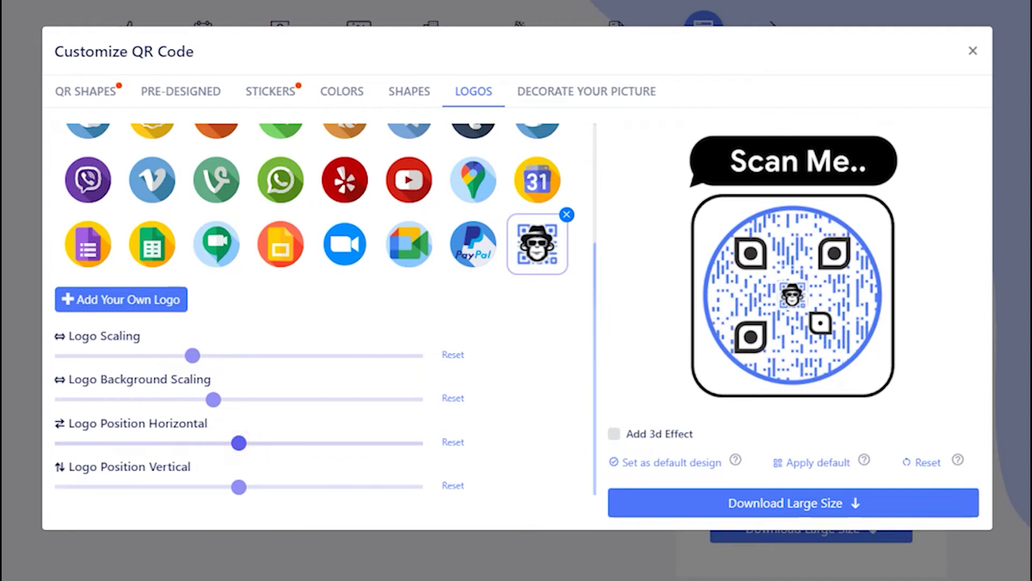
mouse_move(238, 486)
left_mouse_down()
mouse_move(154, 486)
mouse_move(242, 487)
left_mouse_up()
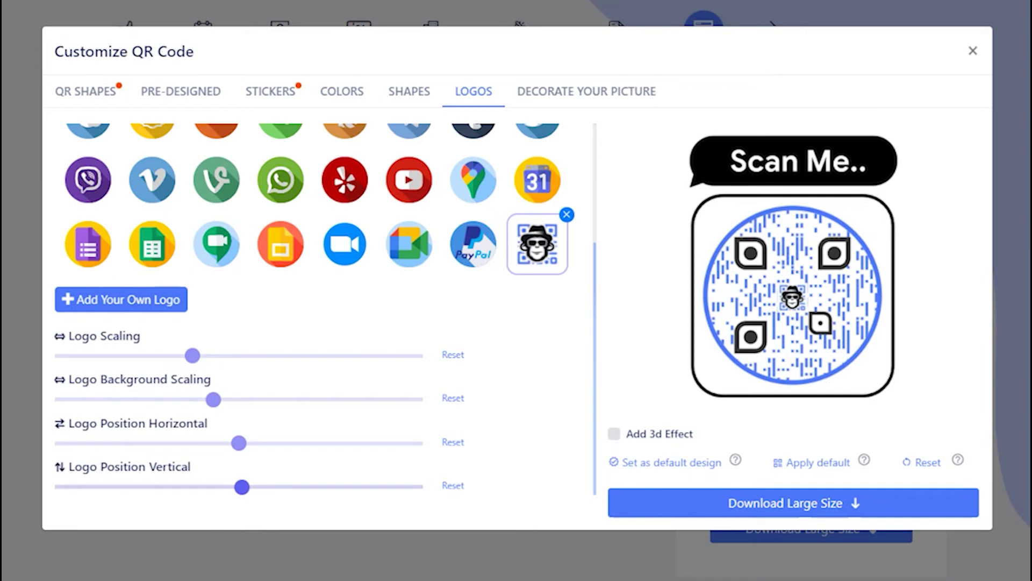
Try a slightly larger logo scaling and bring the logo back to its previous size.
left_click_drag(193, 355, 211, 355)
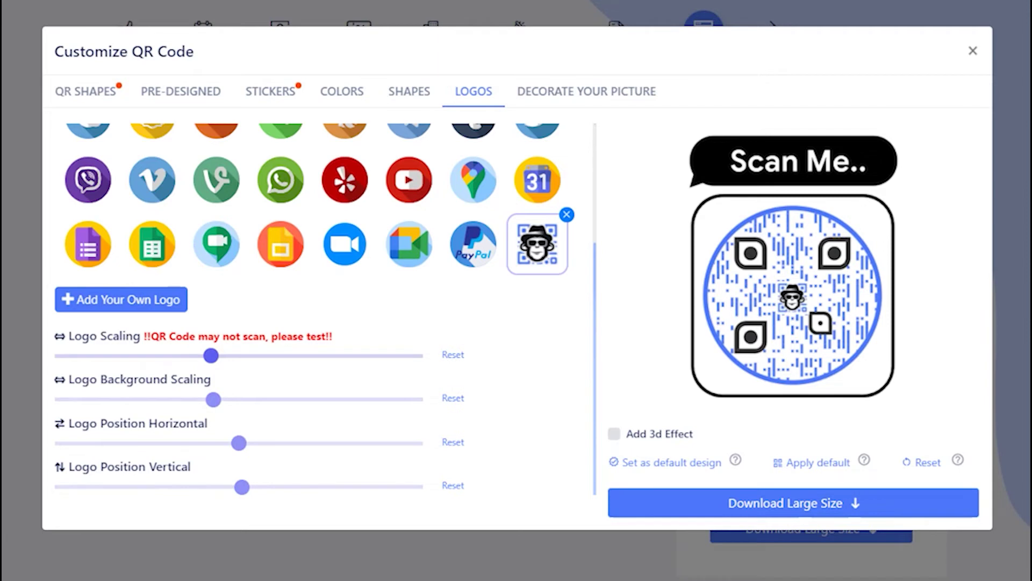
left_click(193, 355)
left_click(214, 399)
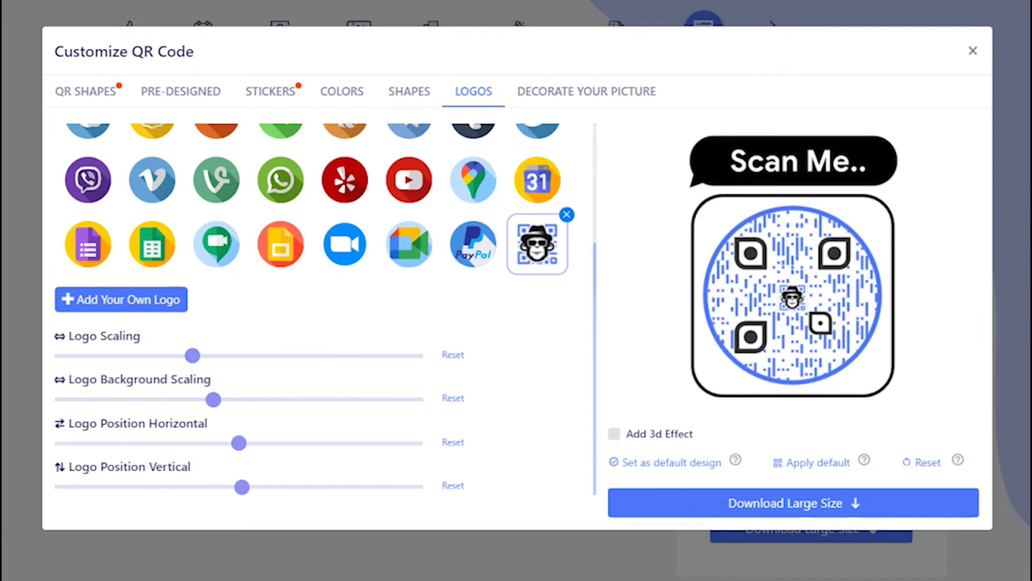
Add the 3D effect to the QR code and close the customization window.
scroll(312, 301, "up", 3)
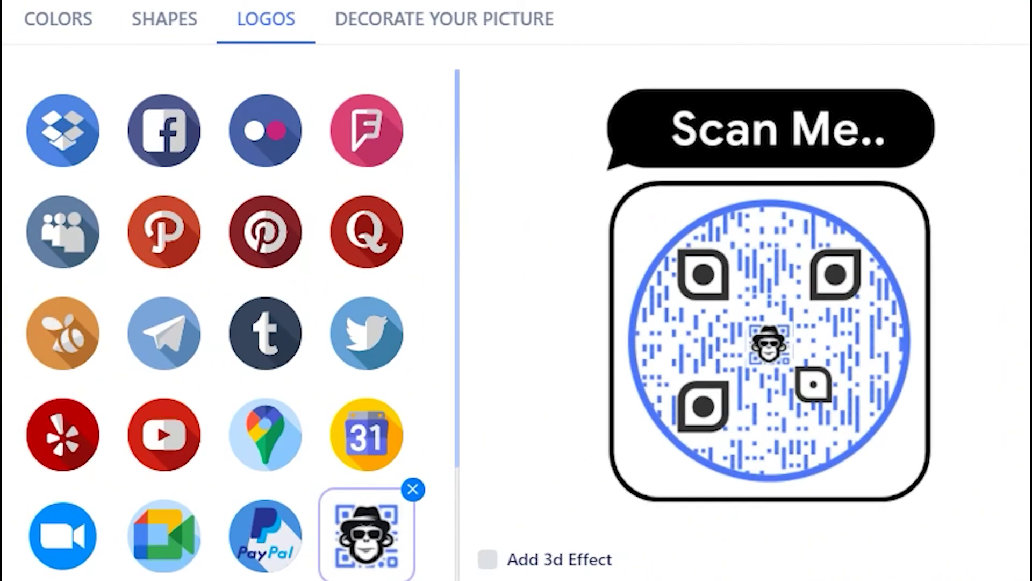
left_click(487, 559)
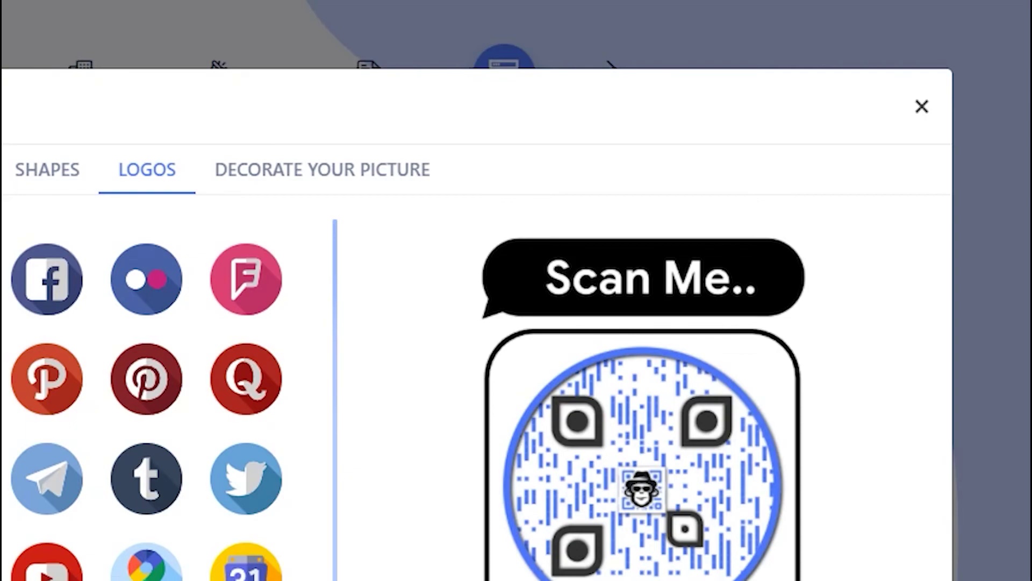
left_click(922, 106)
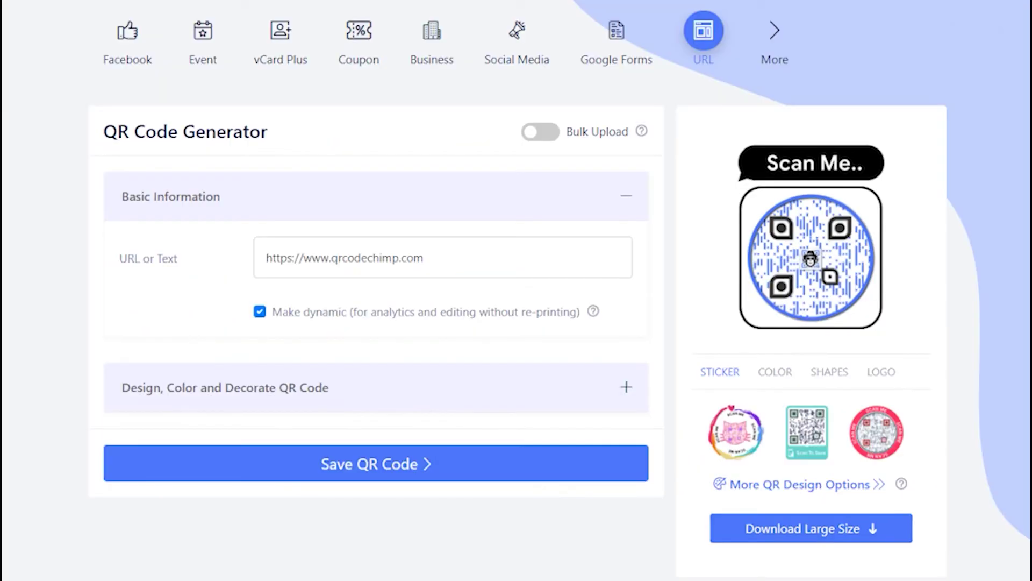
Save the QR code under the campaign name "My URL QR Code with Logo" without choosing a folder.
left_click(376, 463)
left_click(516, 247)
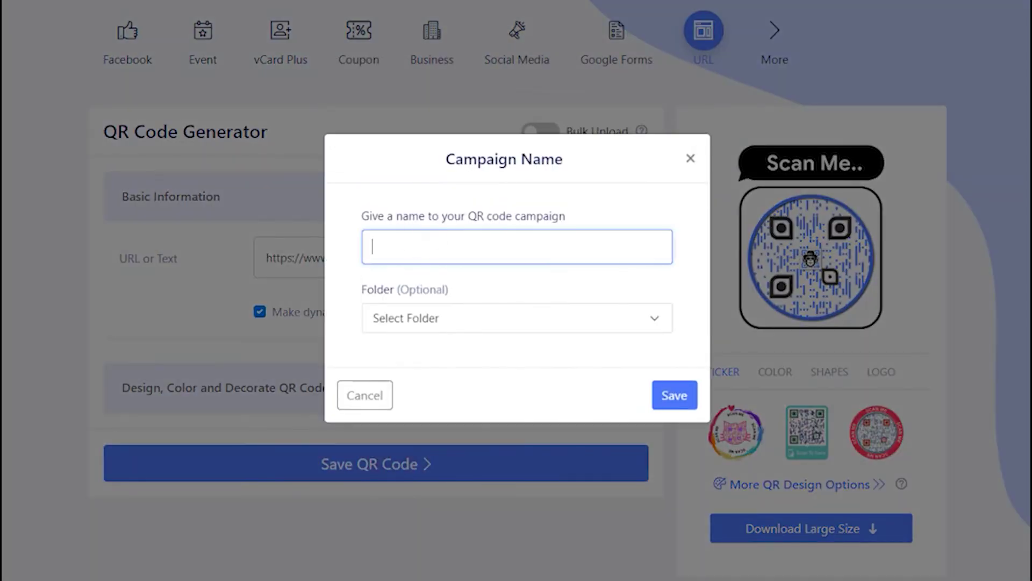
type("My URL QR Code with Logo")
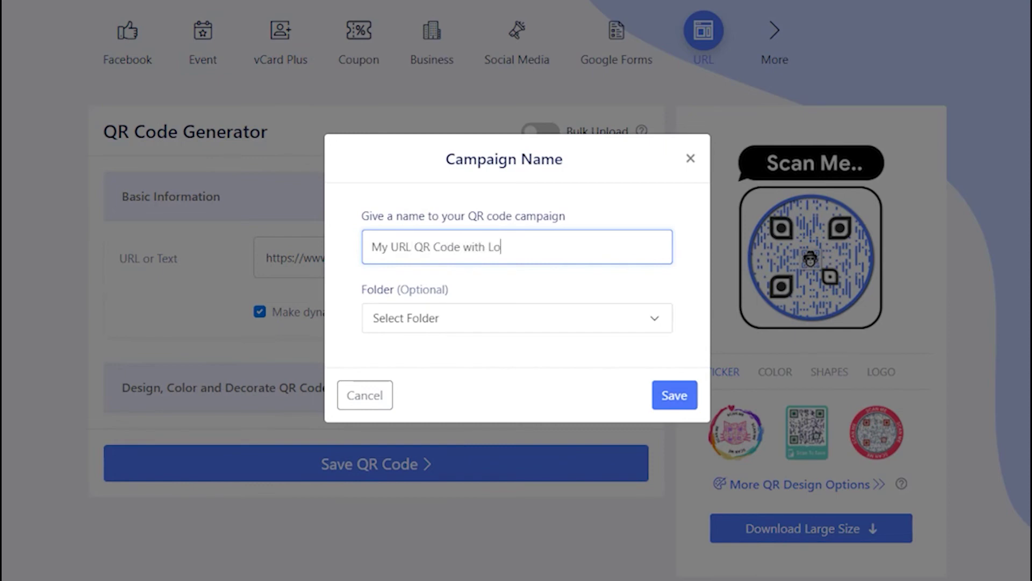
left_click(667, 394)
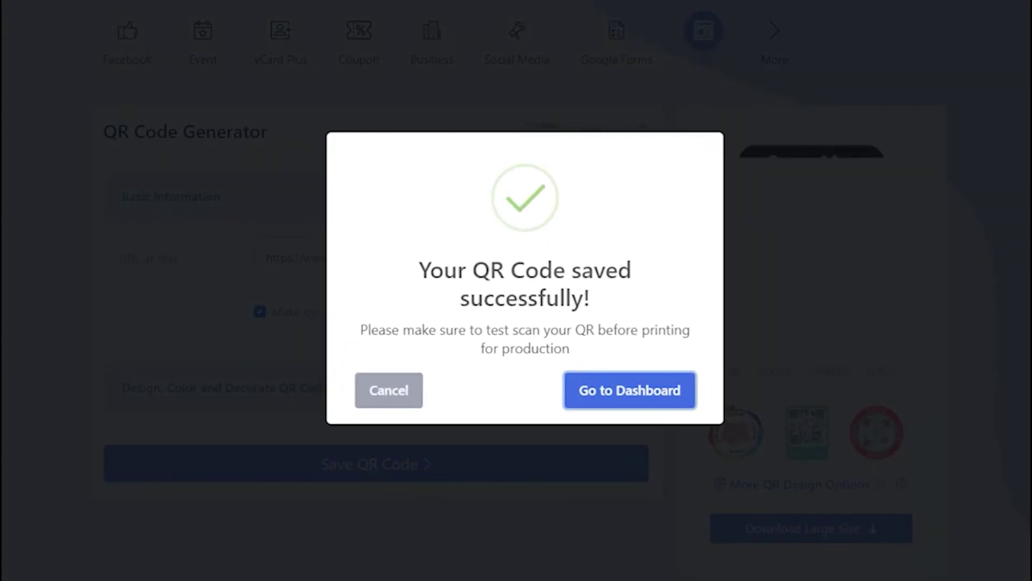
Go to the dashboard and examine the saved QR code's name and short link in the QR codes list.
left_click(645, 389)
left_click_drag(262, 485, 315, 510)
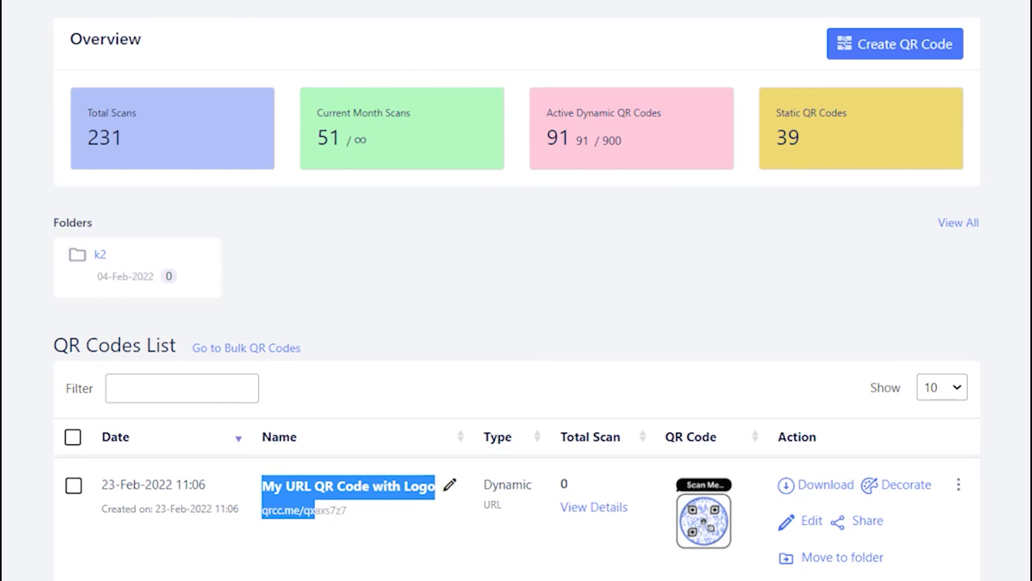
left_click(290, 552)
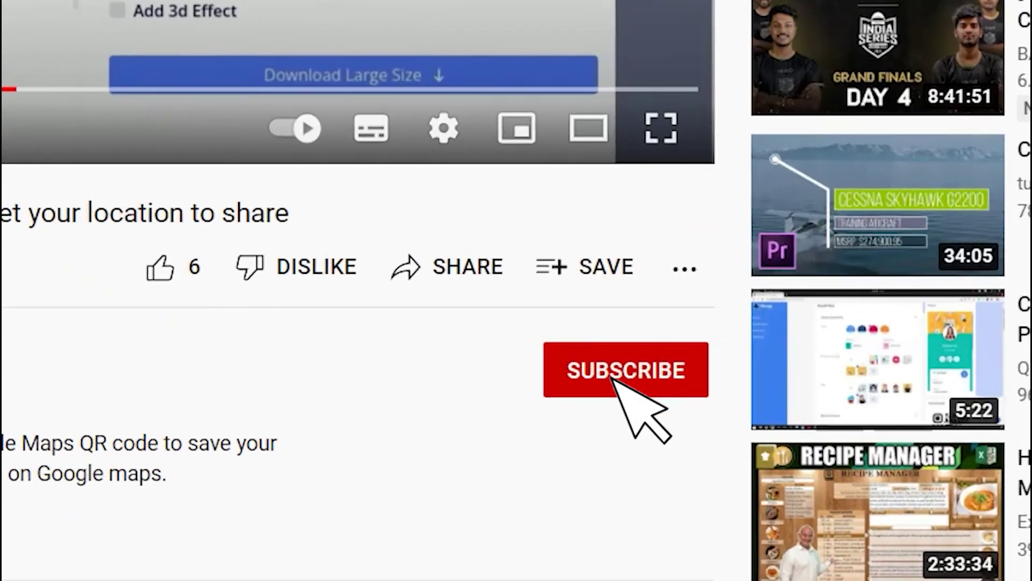
left_click(681, 418)
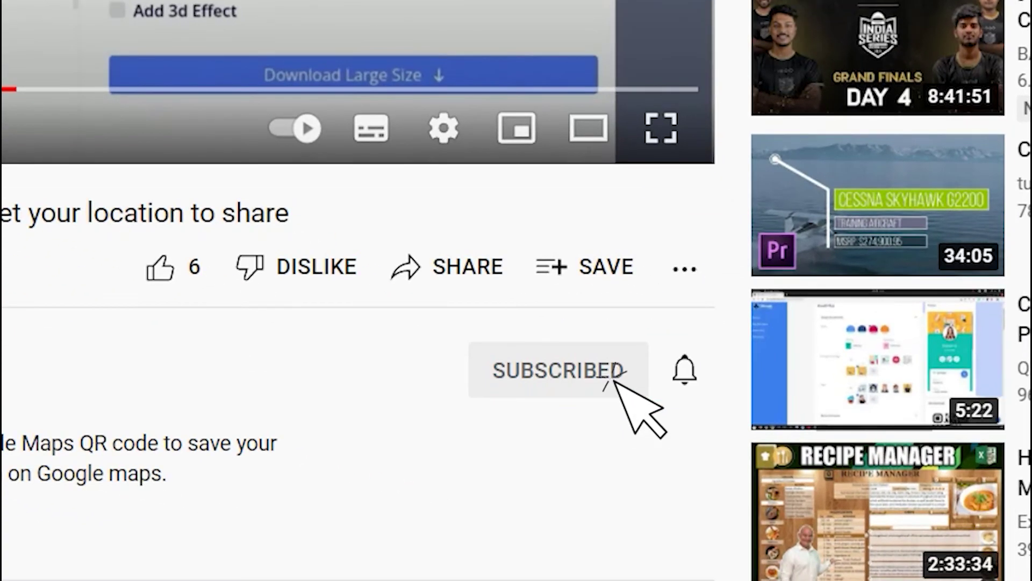